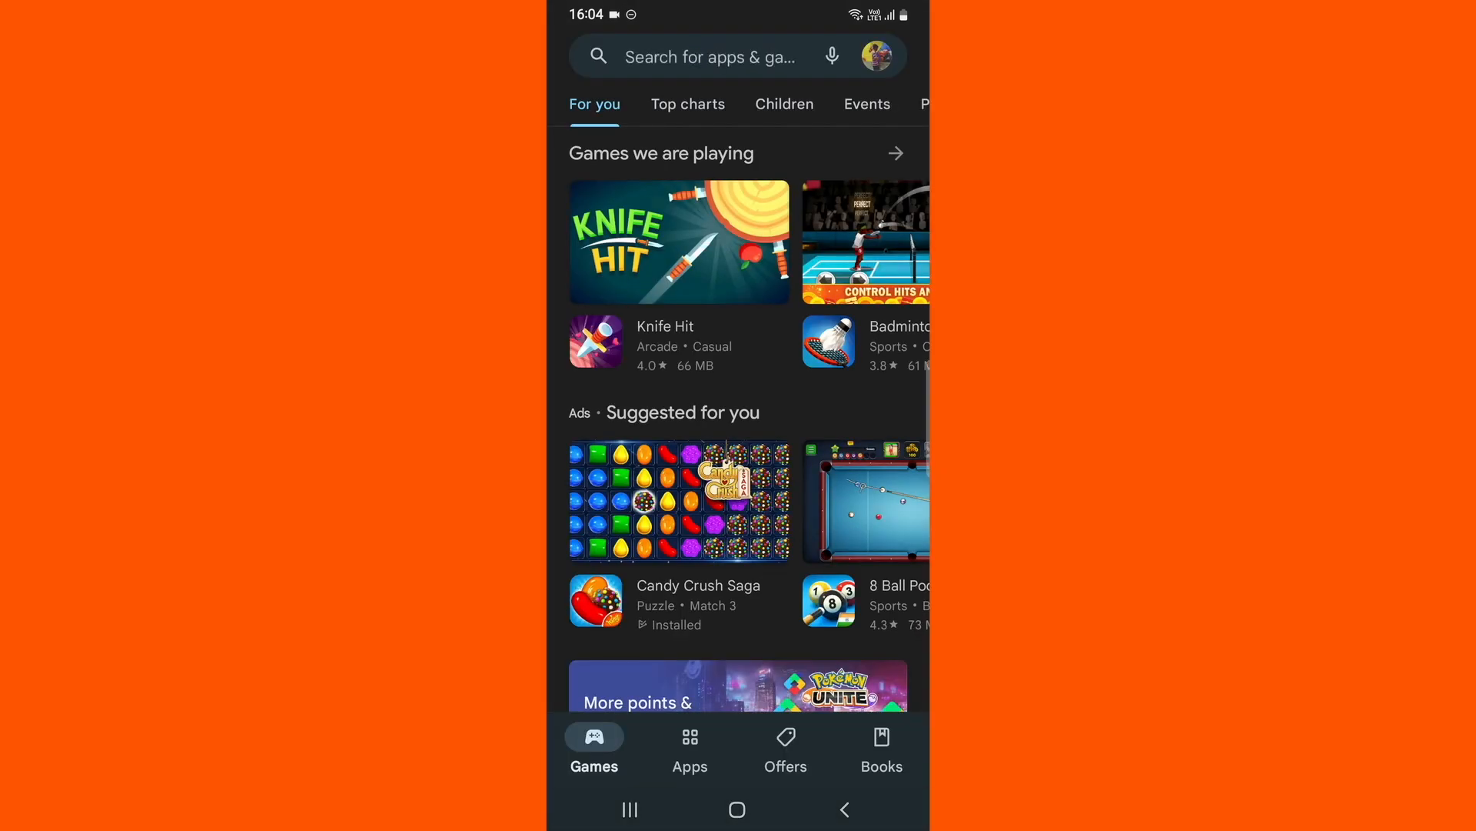
Reach Play Store Settings via the profile menu and expand Network preferences
click(877, 56)
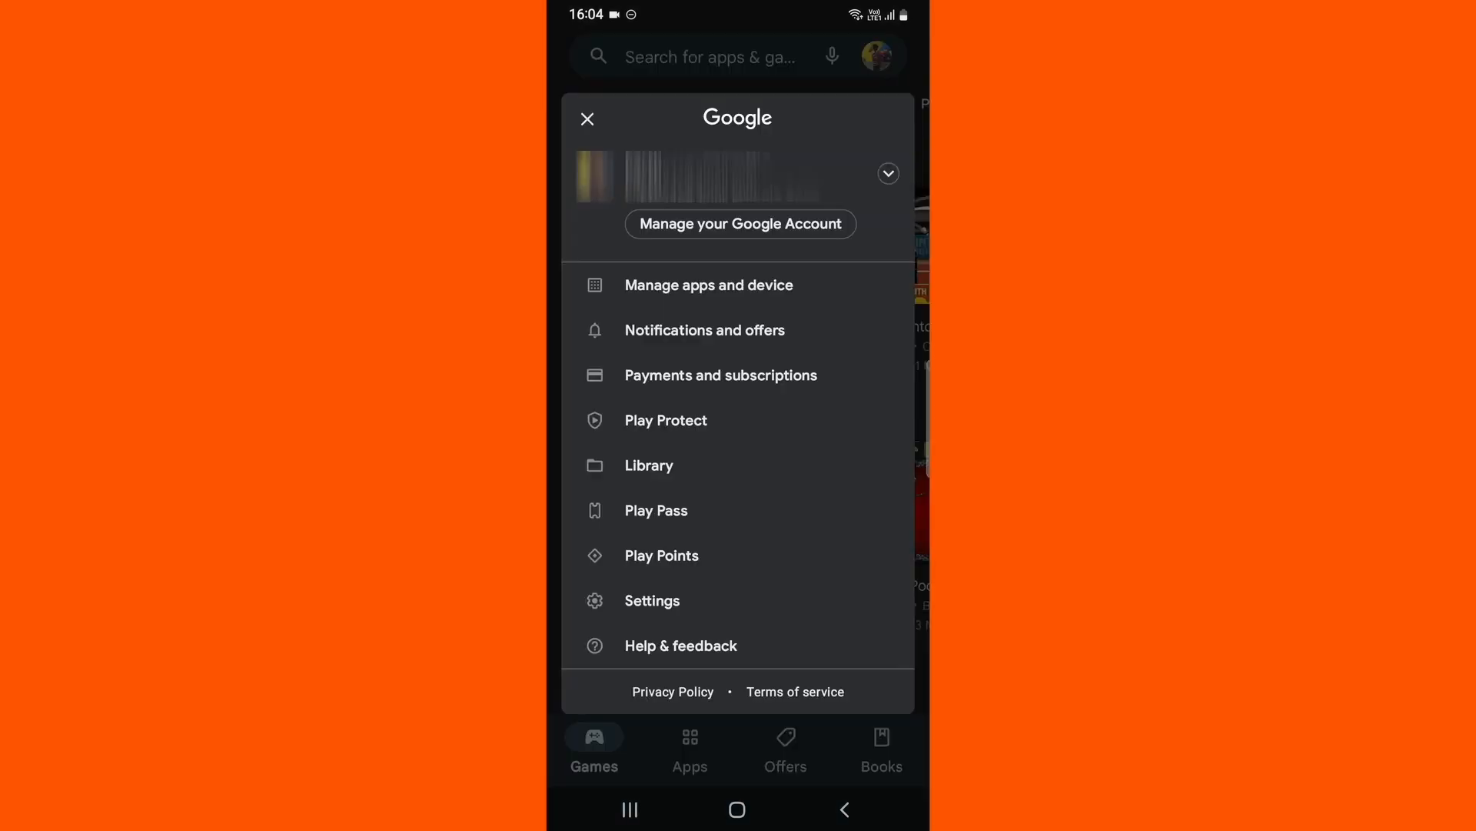
click(651, 600)
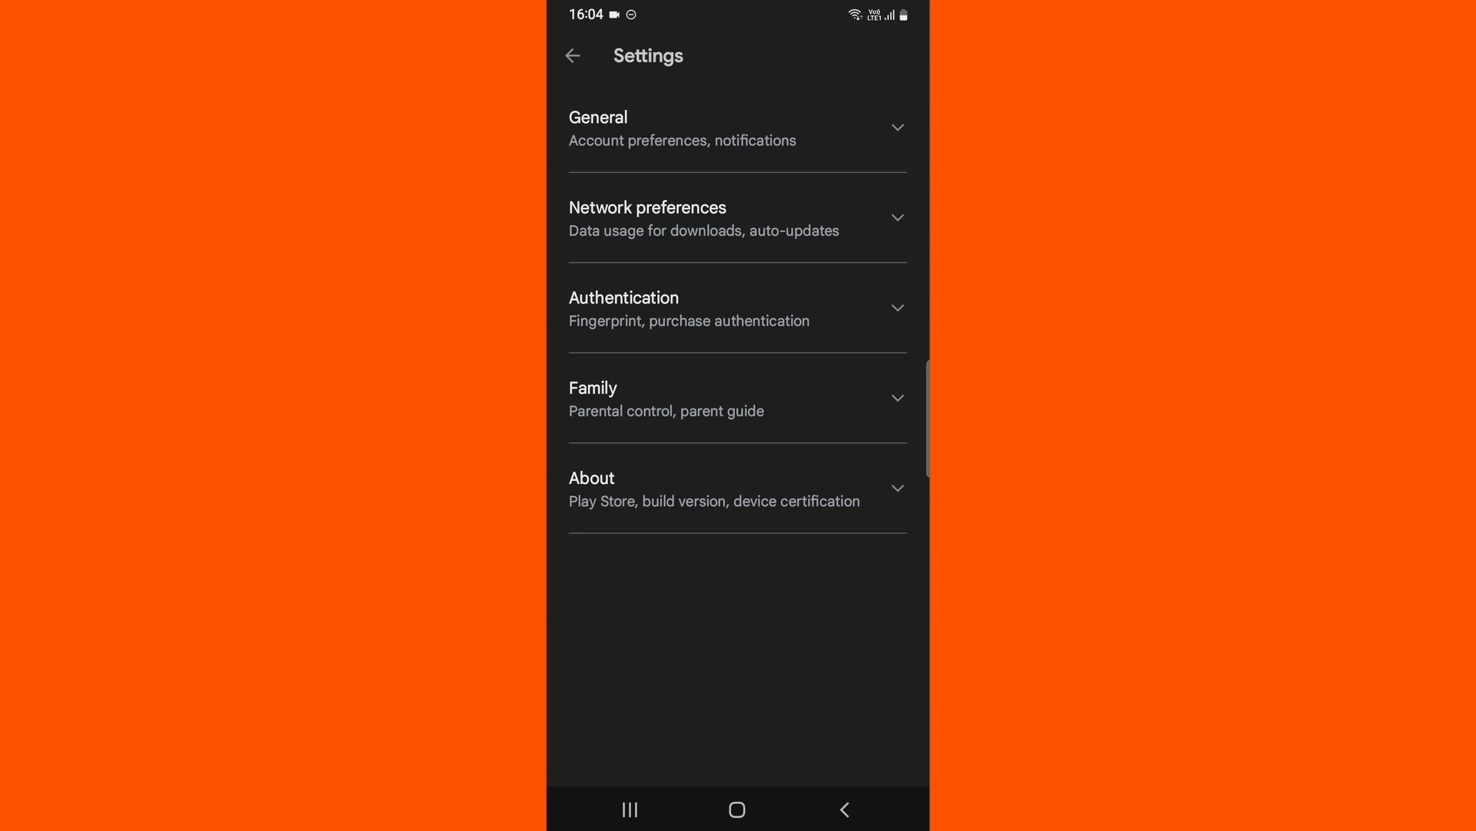
click(738, 218)
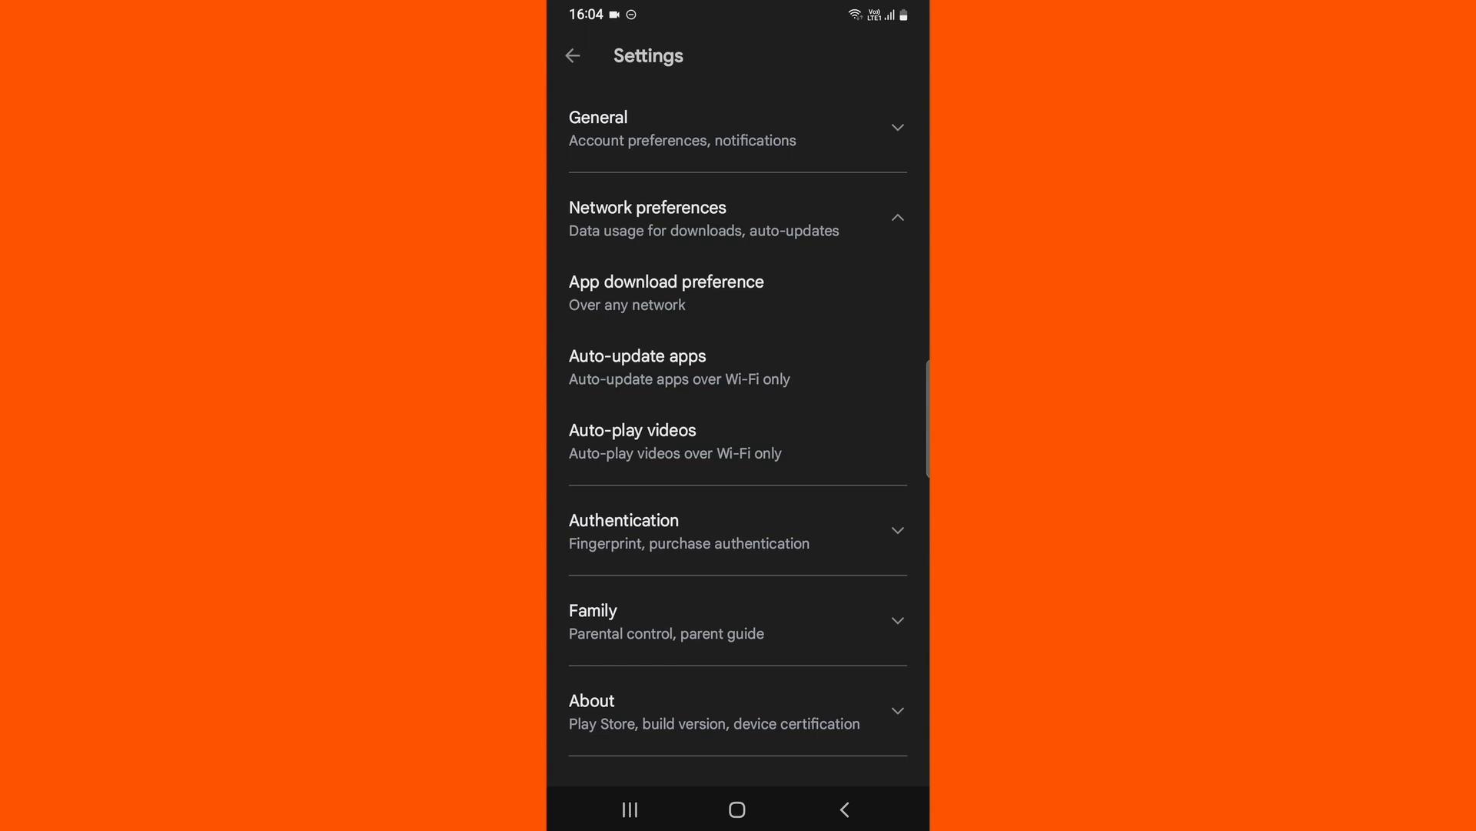
Set Auto-update apps to 'Don't auto-update apps', confirm with DONE, and go back to the store home
click(693, 367)
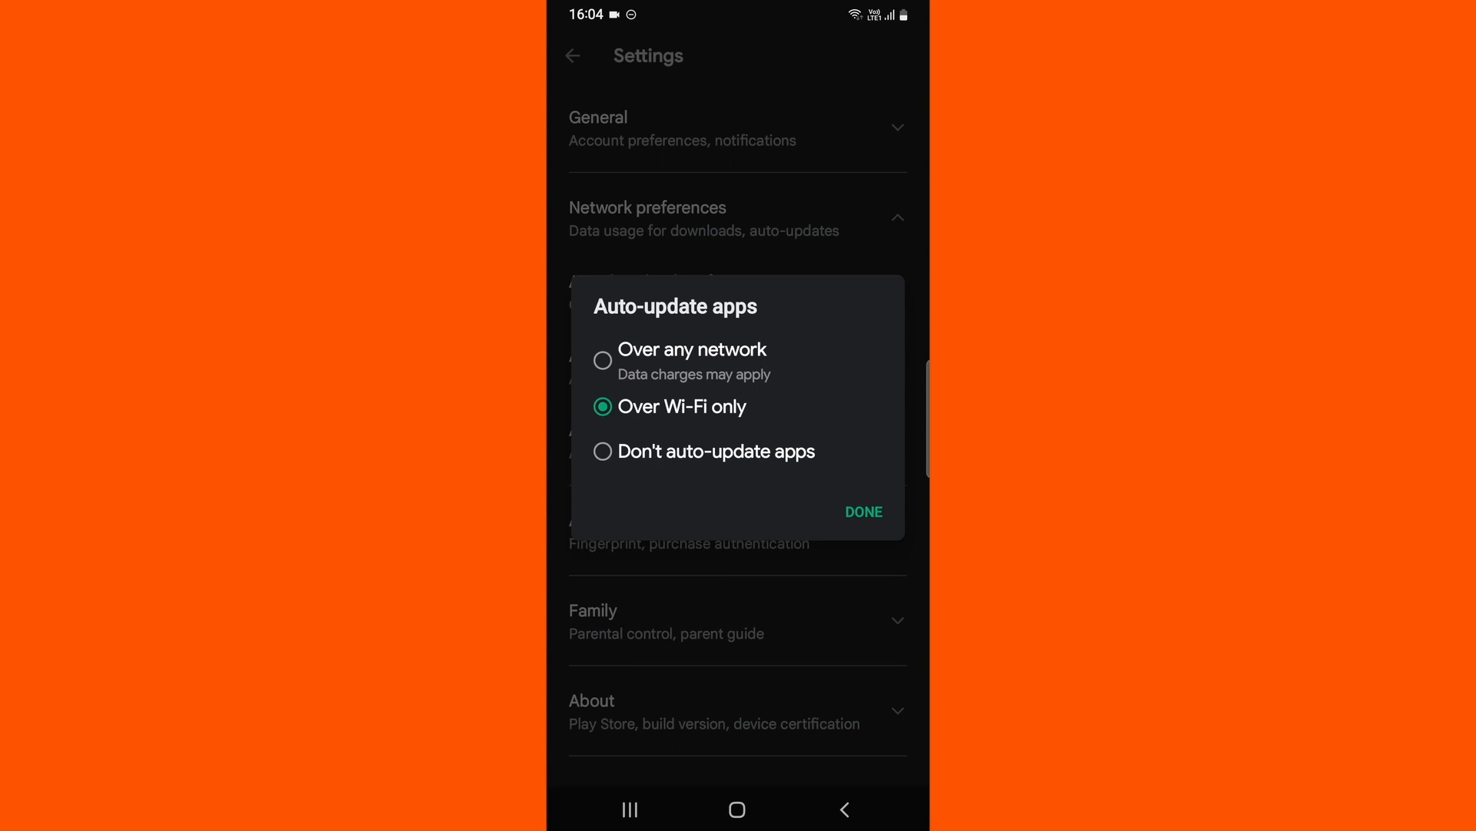
click(693, 451)
click(865, 512)
click(845, 809)
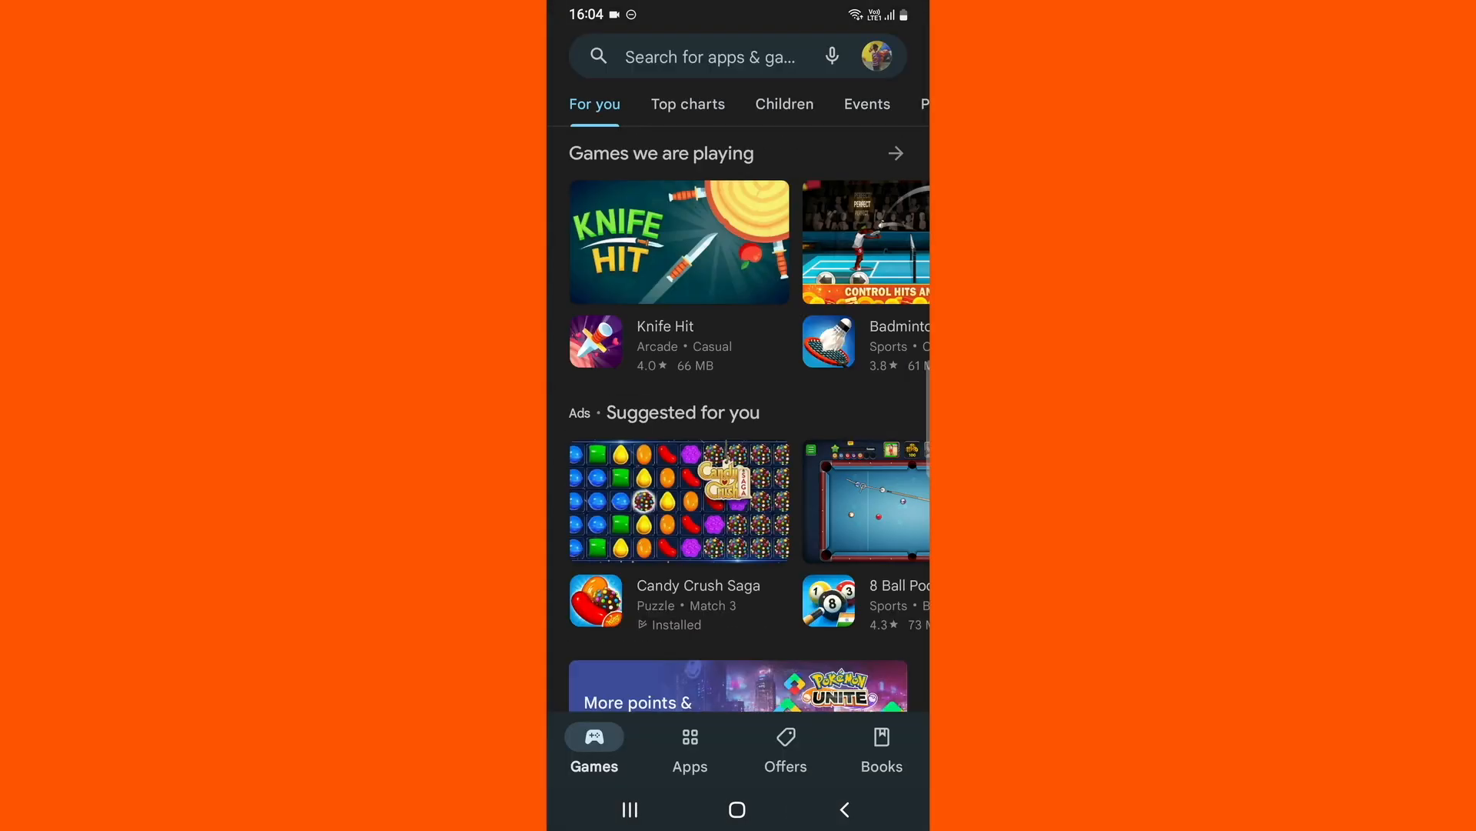
Exit the Play Store to the Android home screen with the Home button
click(737, 809)
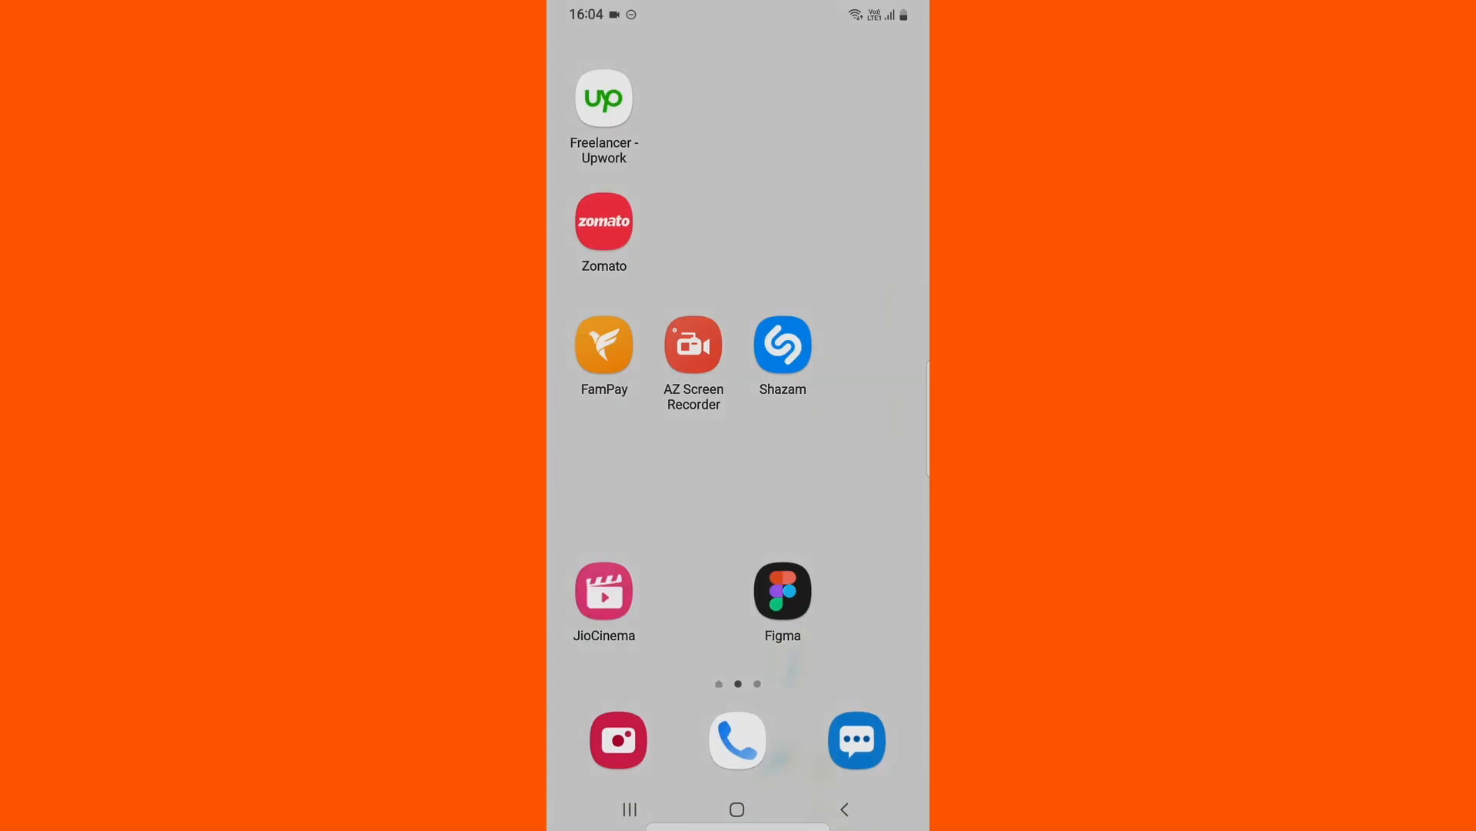